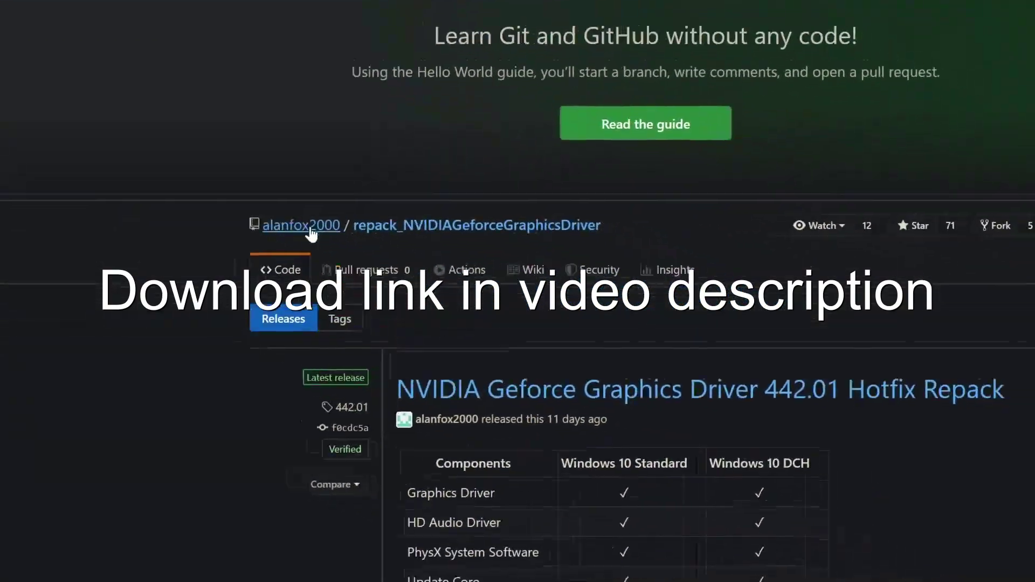
{"action": "scroll", "coordinate": [318, 82], "scroll_direction": "down", "scroll_amount": 5}
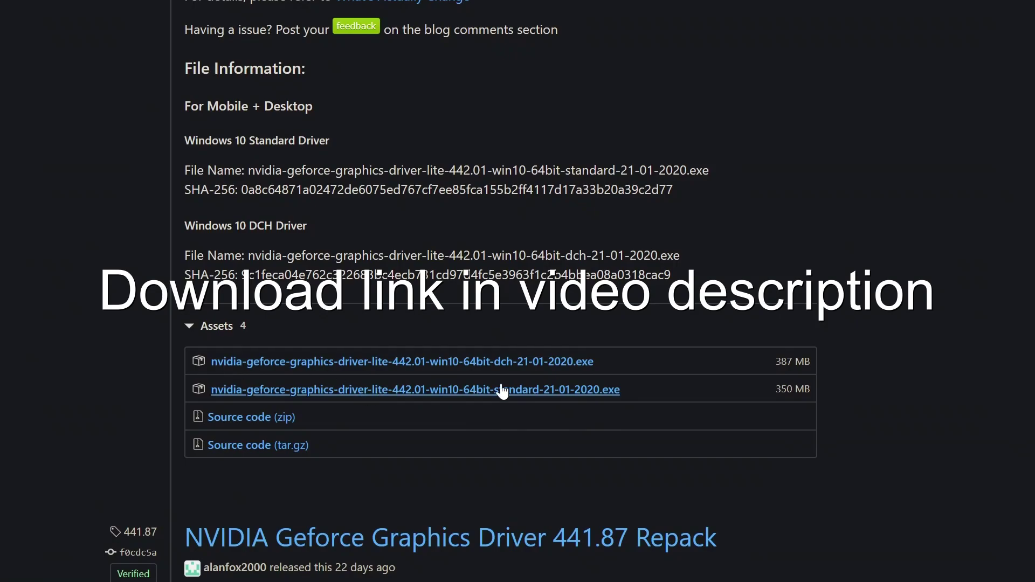
Step: Select the standard Windows 10 driver .exe file name in the 442.01 release assets
{"action": "left_click_drag", "start_coordinate": [650, 389], "coordinate": [397, 389]}
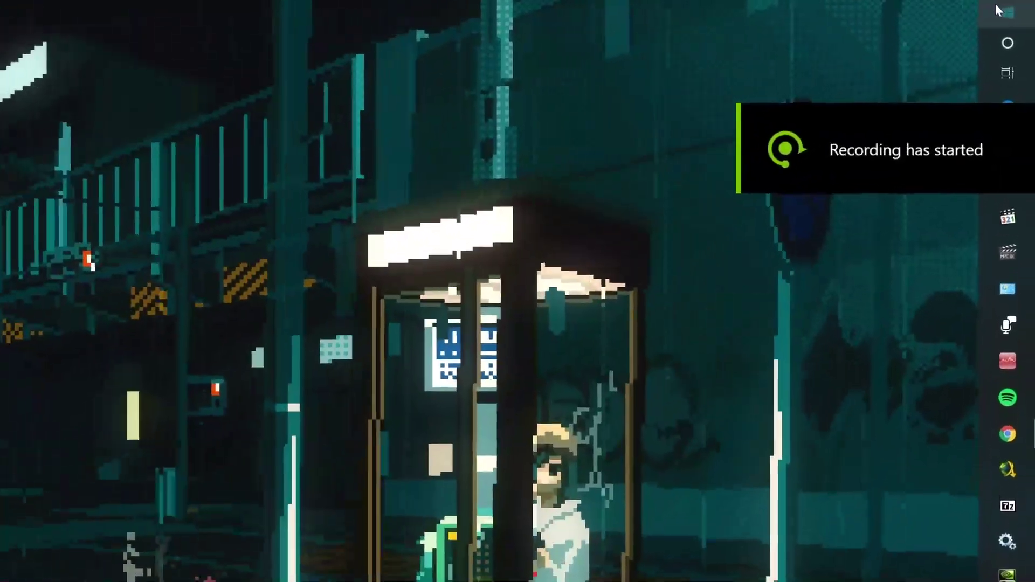
Step: Reach the Sound playback devices list via Control Panel > Hardware and Sound
{"action": "left_click", "coordinate": [995, 7]}
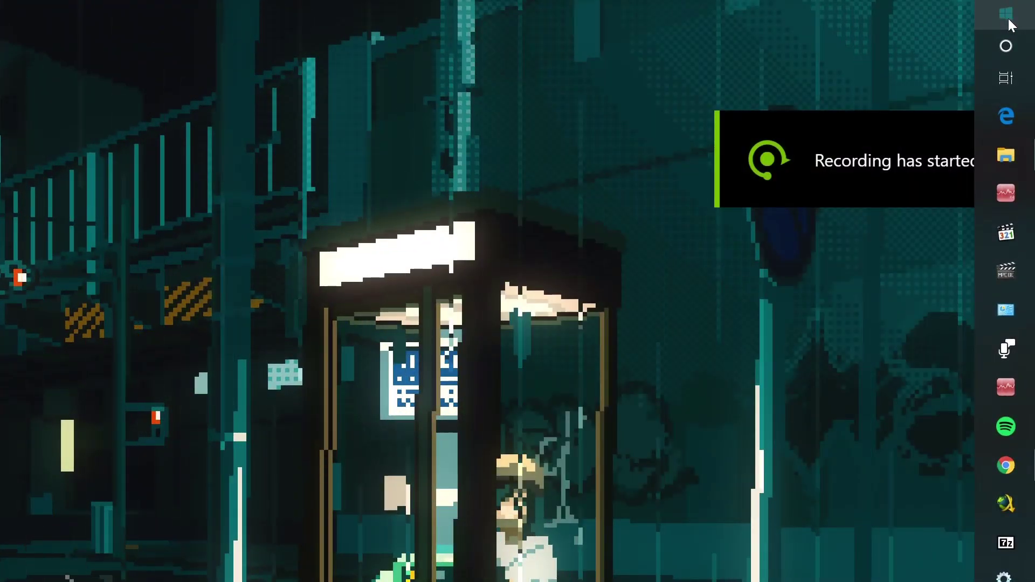
{"action": "type", "text": "control pa"}
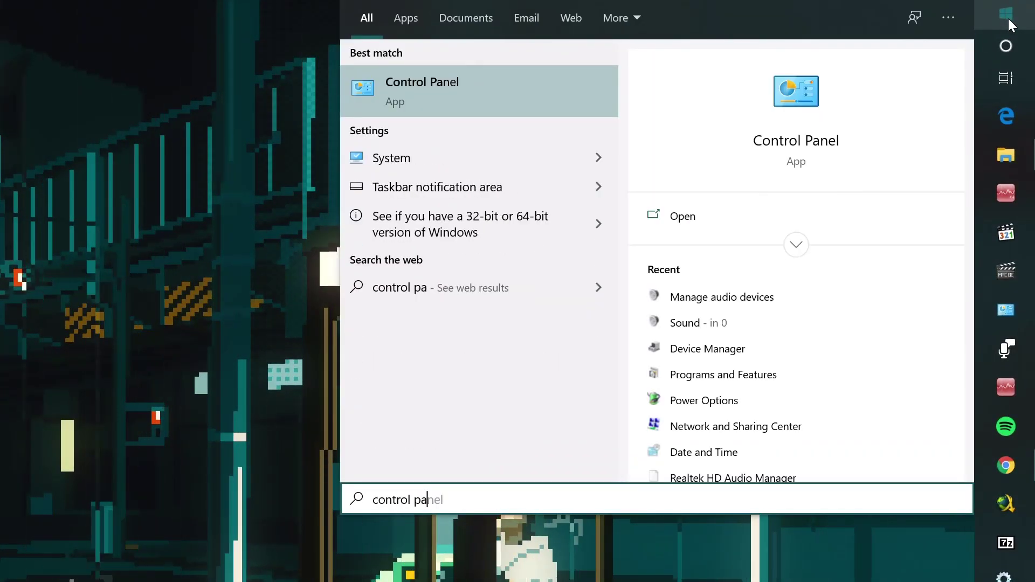
{"action": "left_click", "coordinate": [569, 98]}
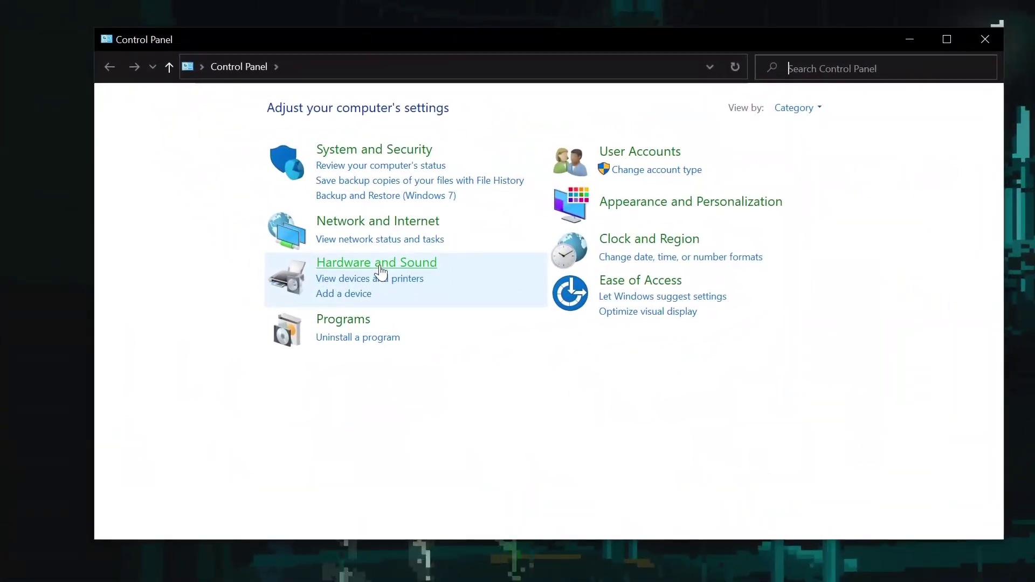
{"action": "left_click", "coordinate": [384, 269]}
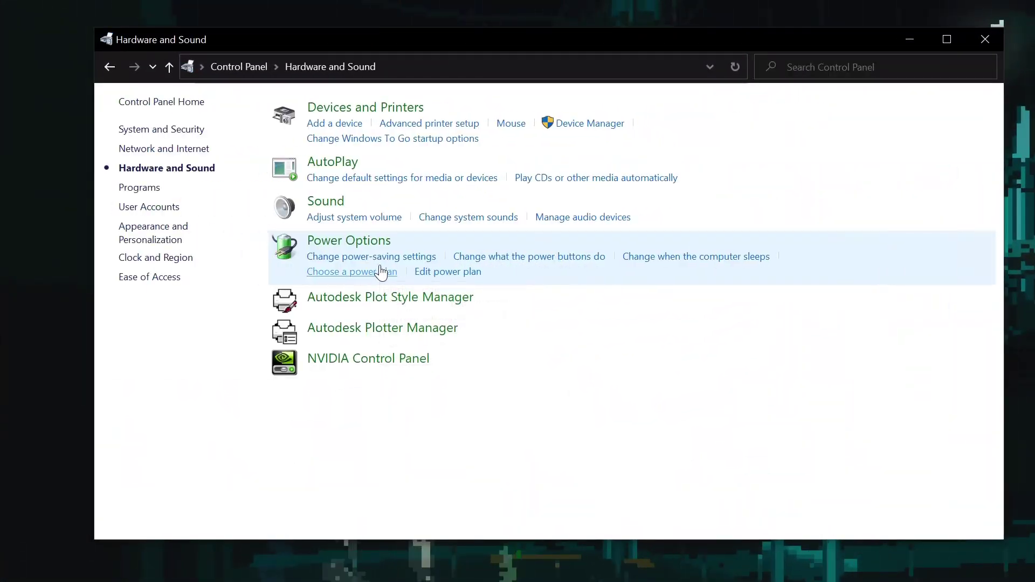
{"action": "left_click", "coordinate": [336, 204]}
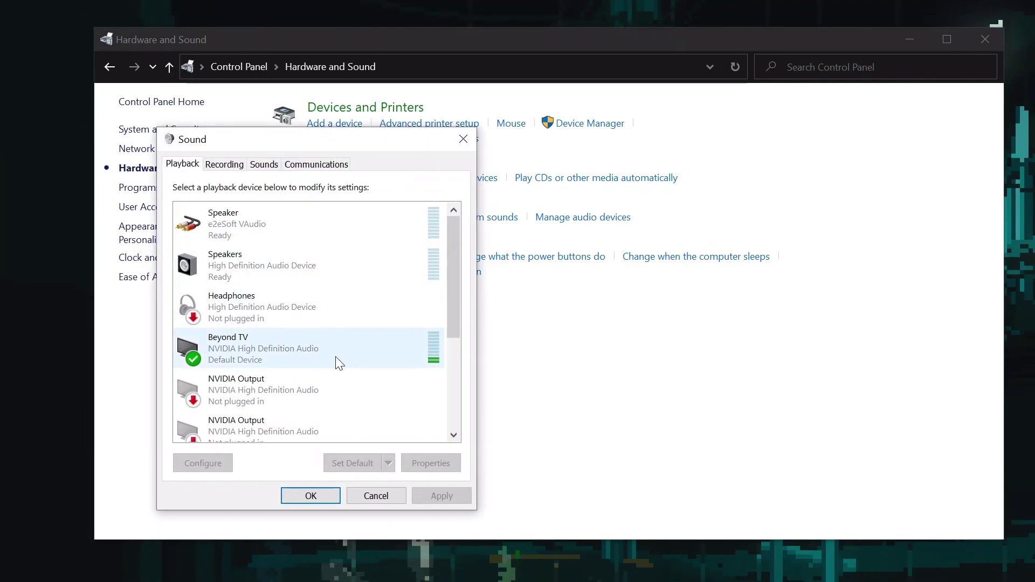
Step: Bring up the Beyond TV device properties and review its tabs through to Advanced
{"action": "left_click", "coordinate": [336, 356]}
{"action": "left_click", "coordinate": [442, 461]}
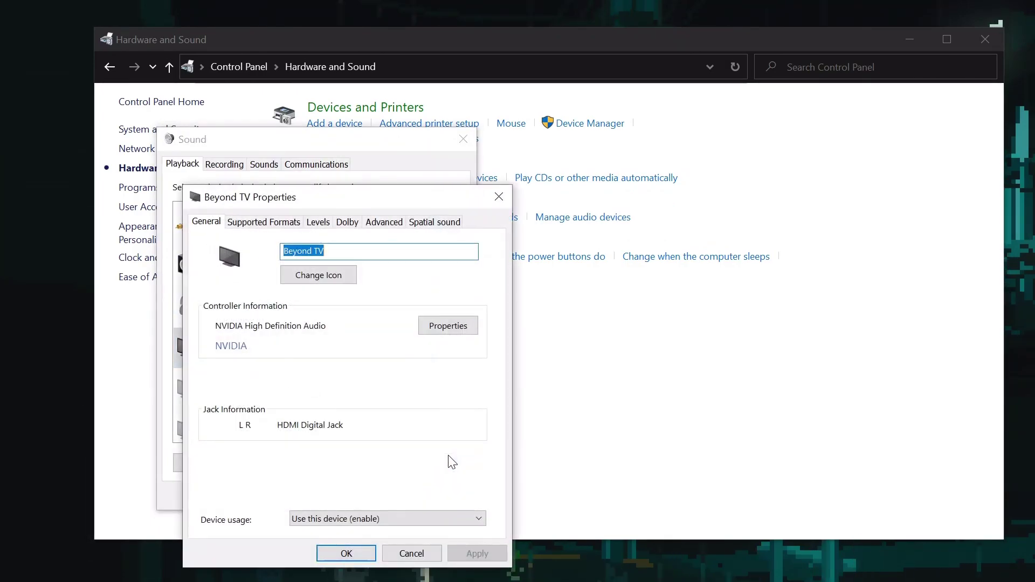
{"action": "left_click", "coordinate": [279, 225]}
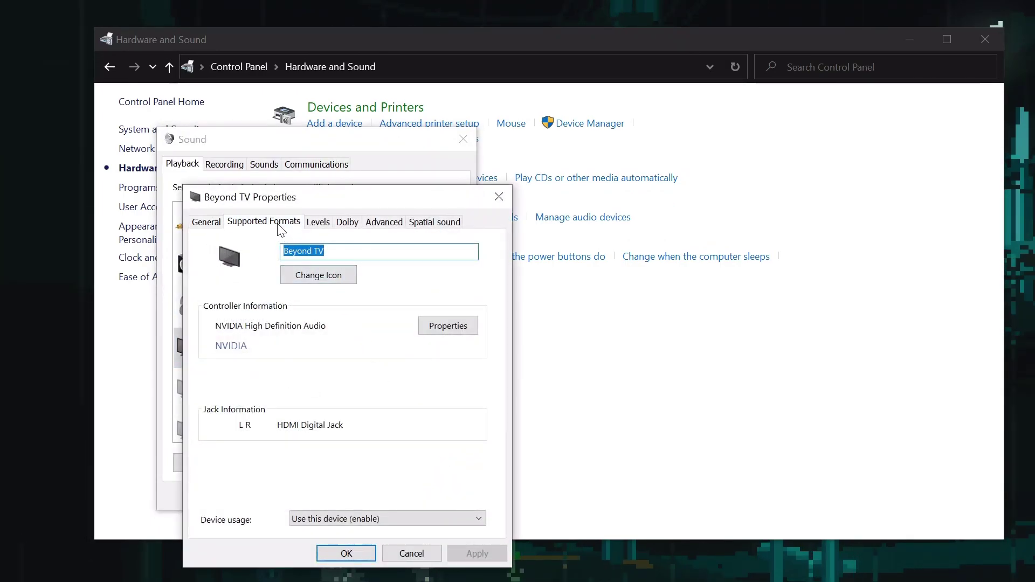
{"action": "left_click", "coordinate": [318, 223]}
{"action": "left_click", "coordinate": [356, 223]}
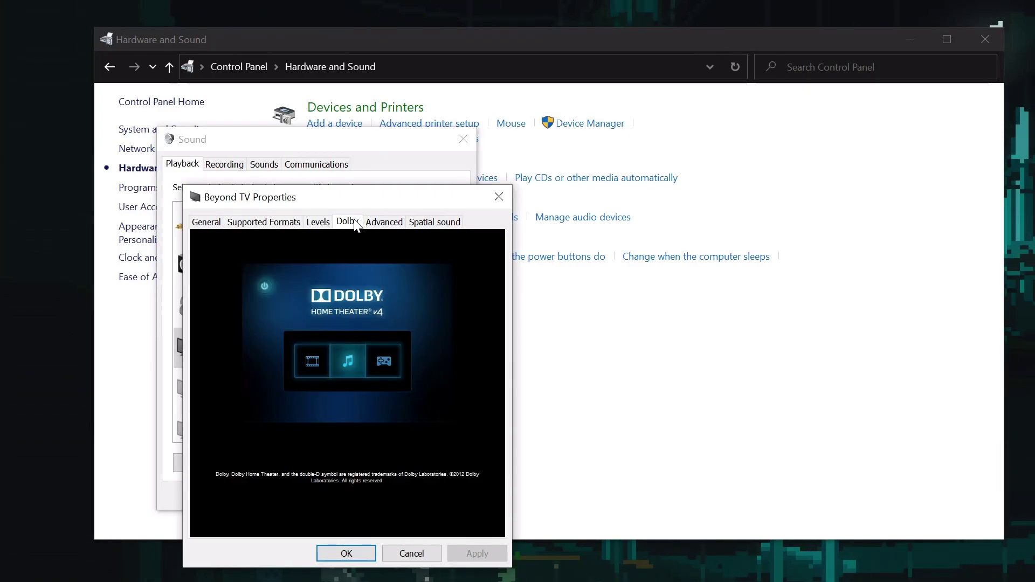
{"action": "left_click", "coordinate": [377, 223]}
Step: Set Beyond TV's default format to Dolby Digital and confirm the Sound settings
{"action": "left_click", "coordinate": [380, 301]}
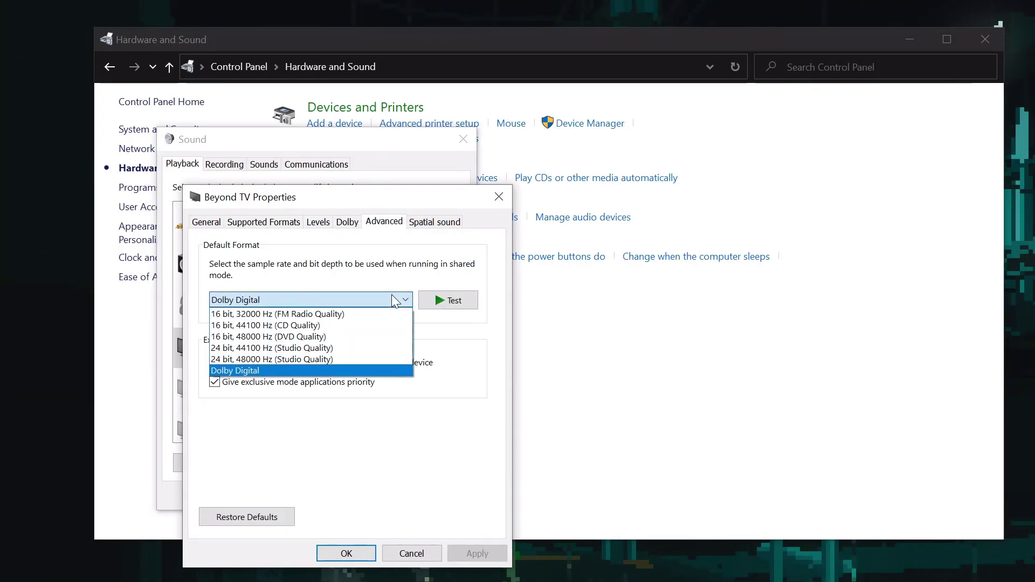
{"action": "left_click", "coordinate": [347, 371]}
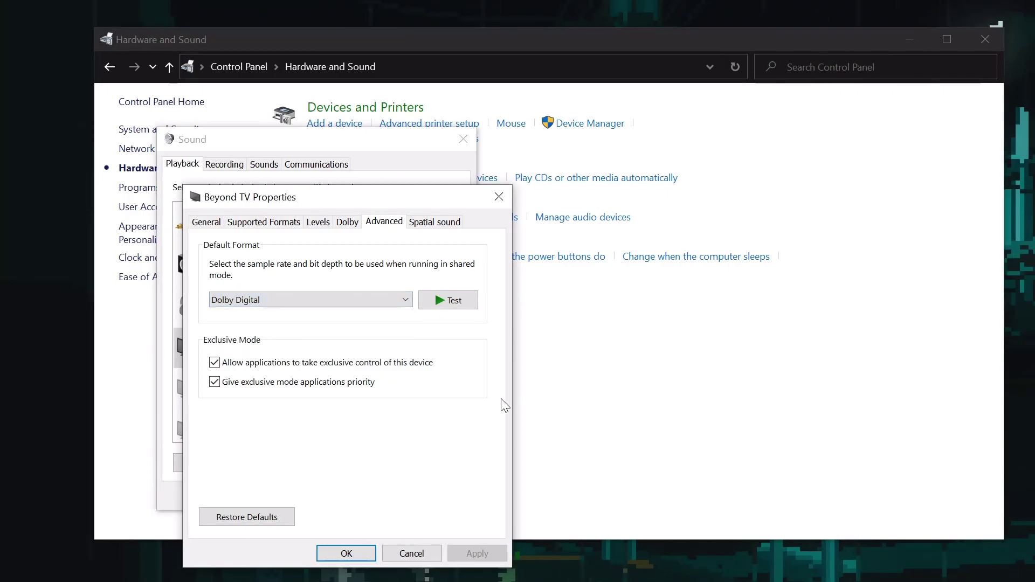
{"action": "left_click", "coordinate": [357, 555]}
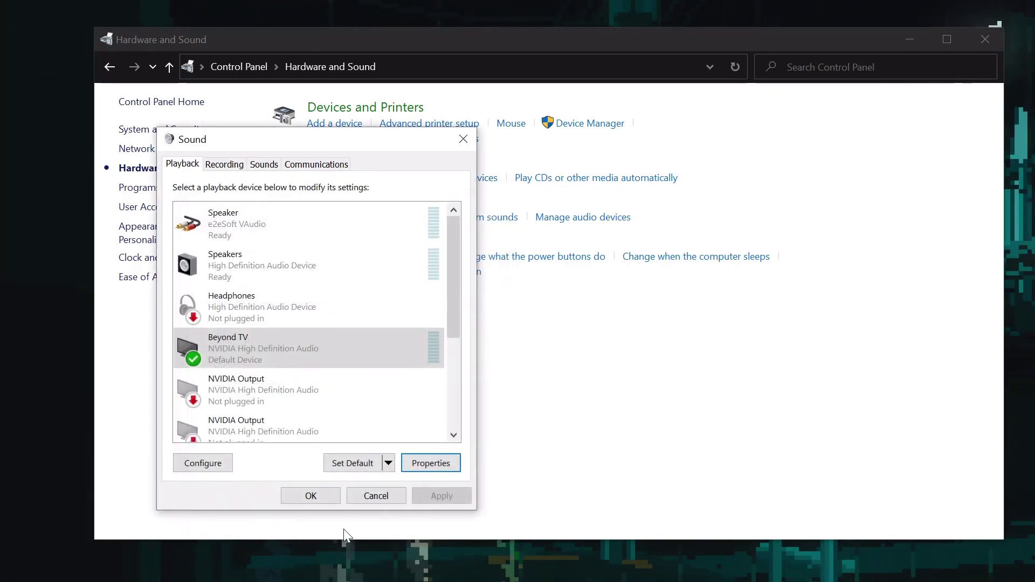
{"action": "left_click", "coordinate": [308, 491]}
{"action": "key", "text": "alt+Tab"}
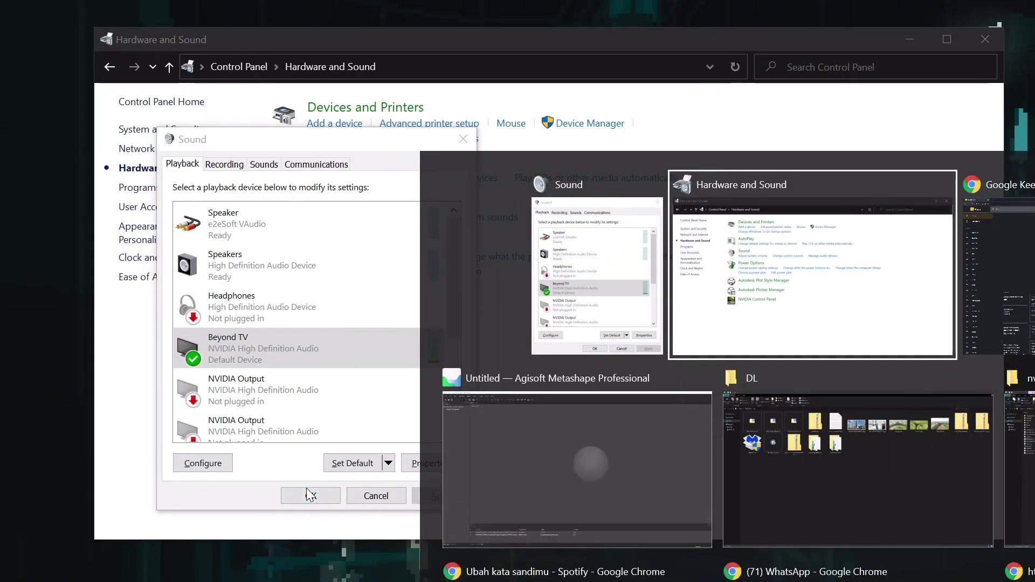
Step: Launch FX Configurator from the Start menu and allow it to make changes
{"action": "key", "text": "alt+Tab"}
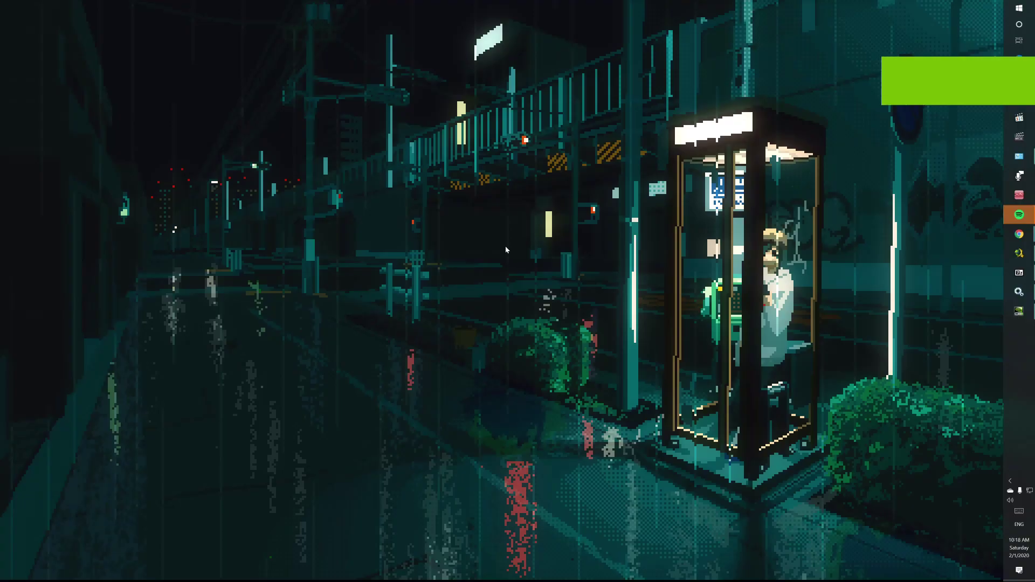
{"action": "key", "text": "super"}
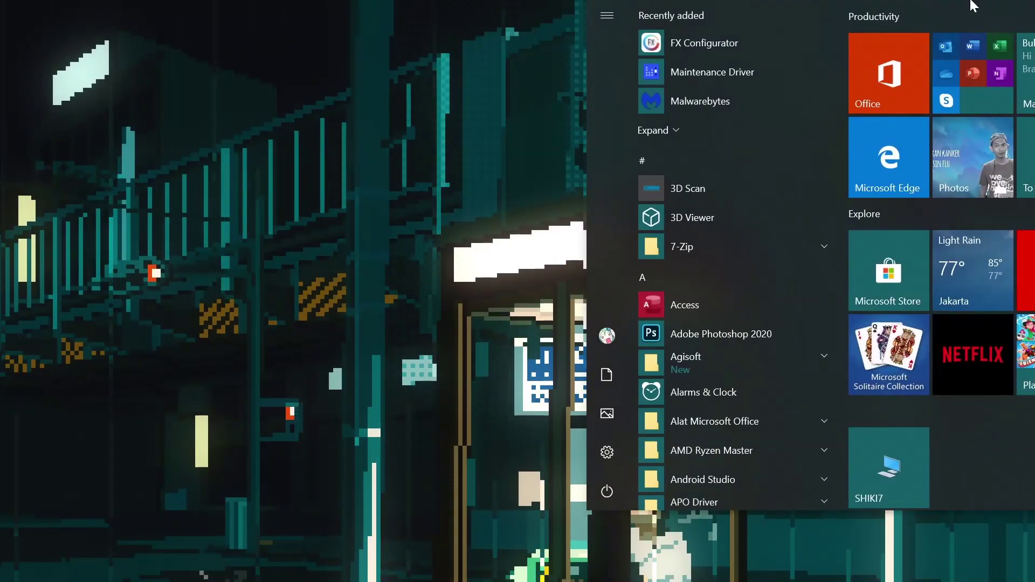
{"action": "left_click", "coordinate": [775, 40]}
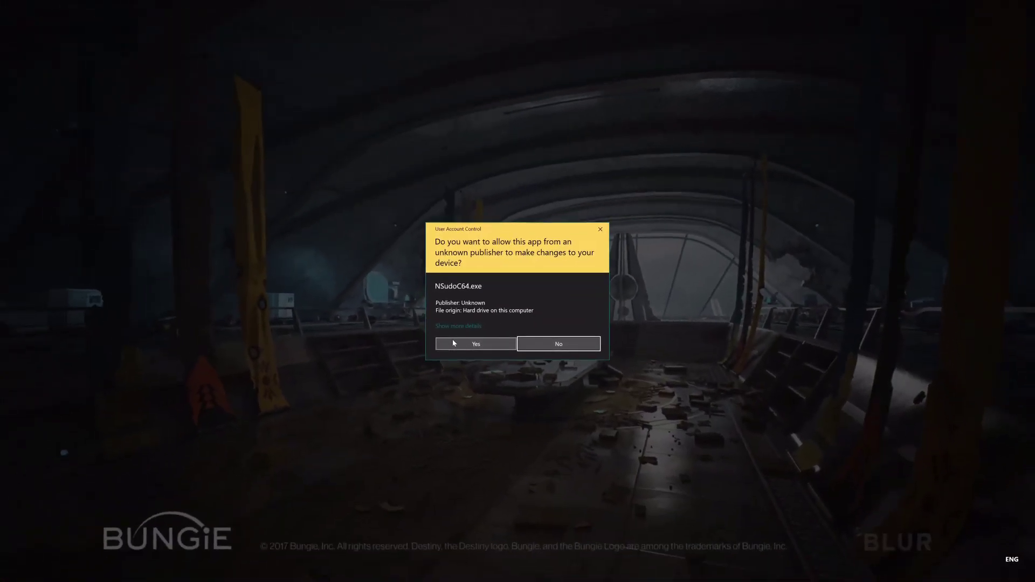
{"action": "left_click", "coordinate": [452, 339]}
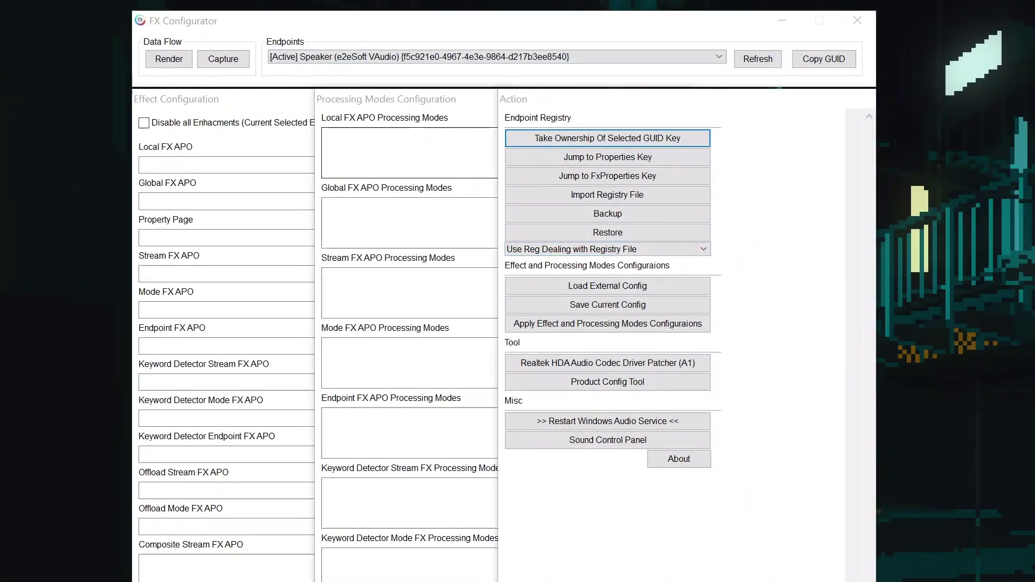
Step: Bring up the Product Config Tool and its list of audio effect products
{"action": "left_click", "coordinate": [617, 324]}
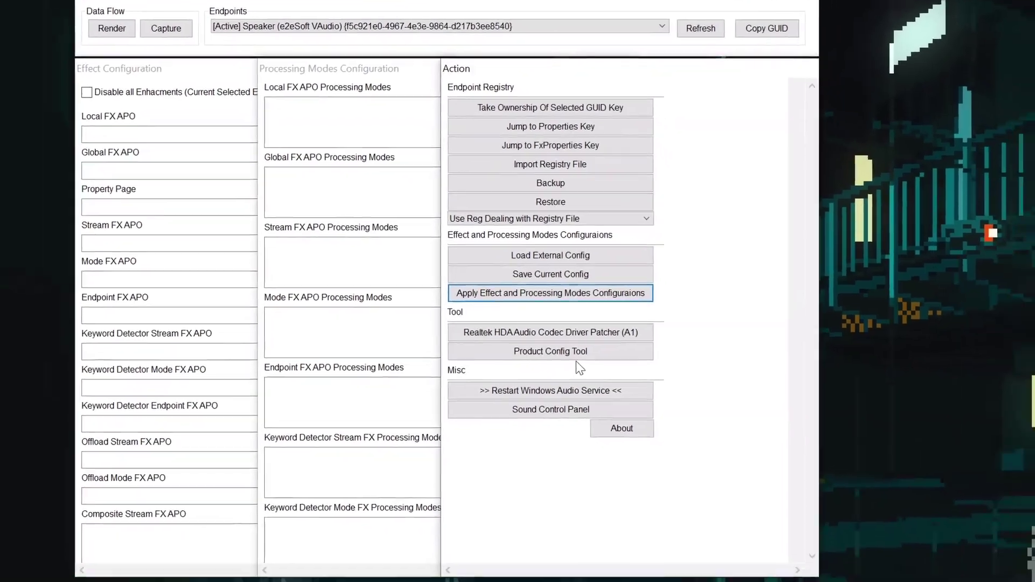
{"action": "left_click", "coordinate": [615, 382]}
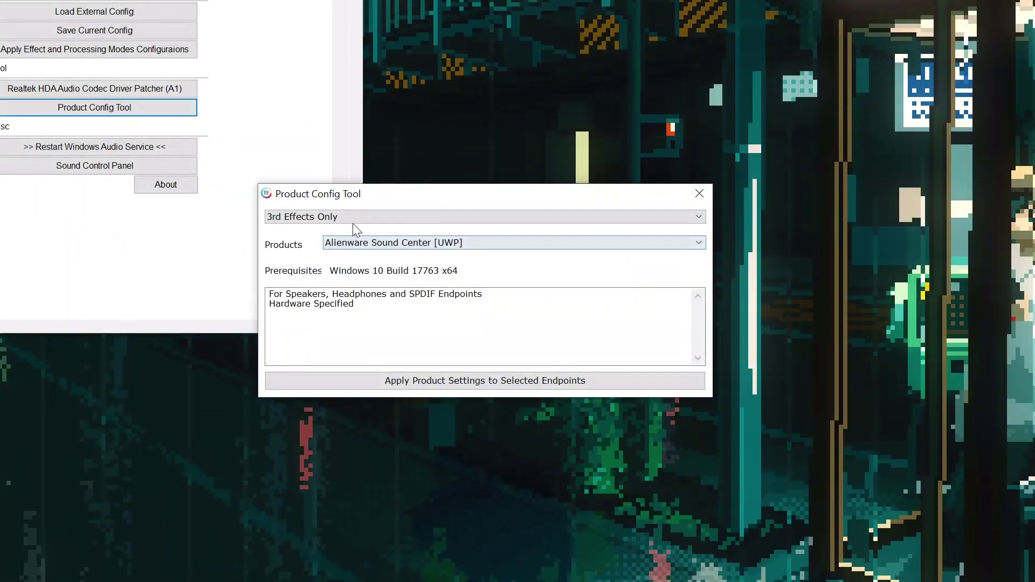
{"action": "left_click", "coordinate": [397, 243]}
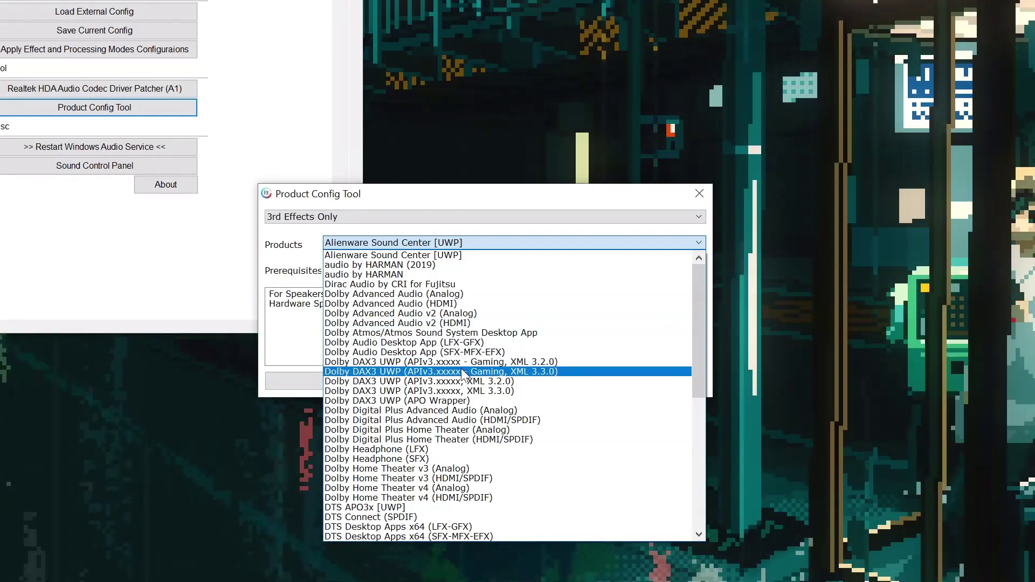
Step: Apply Dolby Home Theater v4 (HDMI/SPDIF) settings to the selected endpoints and acknowledge completion
{"action": "left_click", "coordinate": [460, 498]}
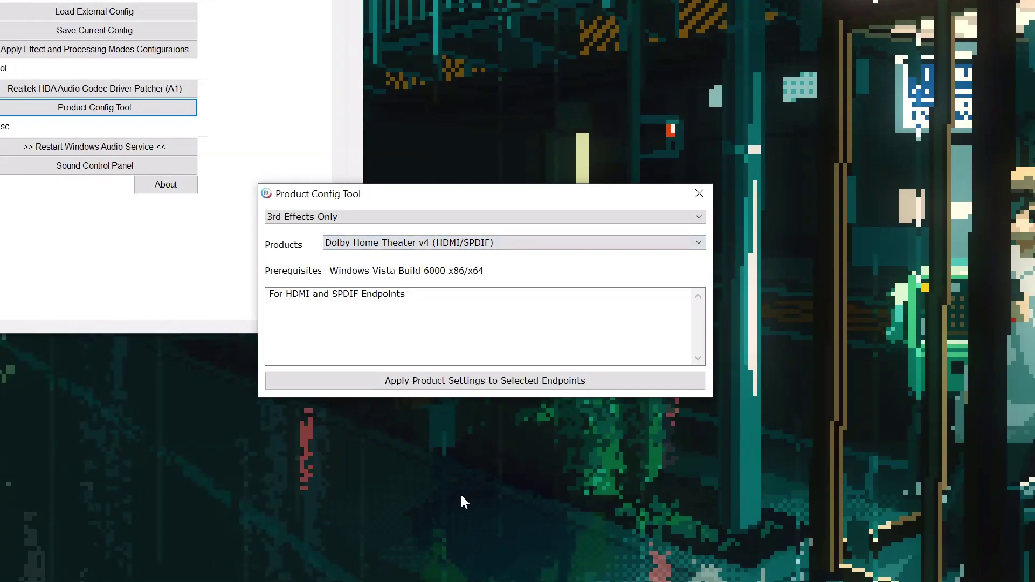
{"action": "left_click", "coordinate": [564, 383]}
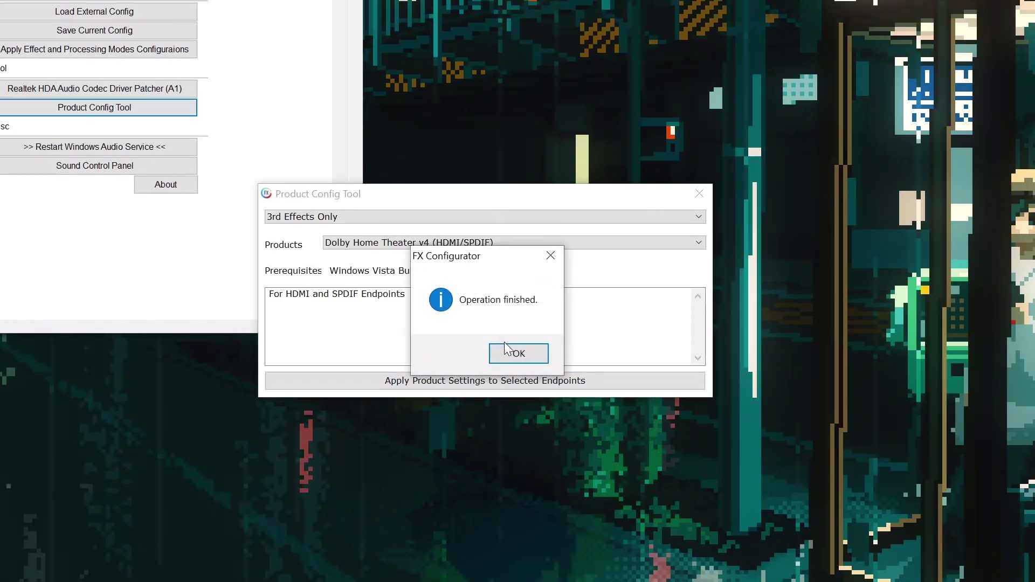
{"action": "left_click", "coordinate": [514, 351]}
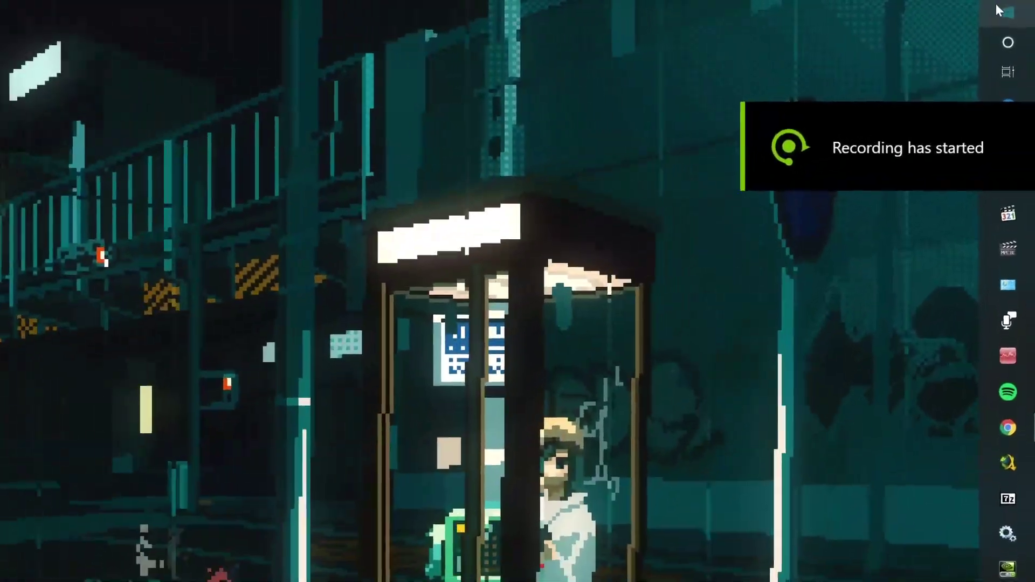
Step: Return to the Sound playback devices list via Control Panel > Hardware and Sound
{"action": "left_click", "coordinate": [996, 4]}
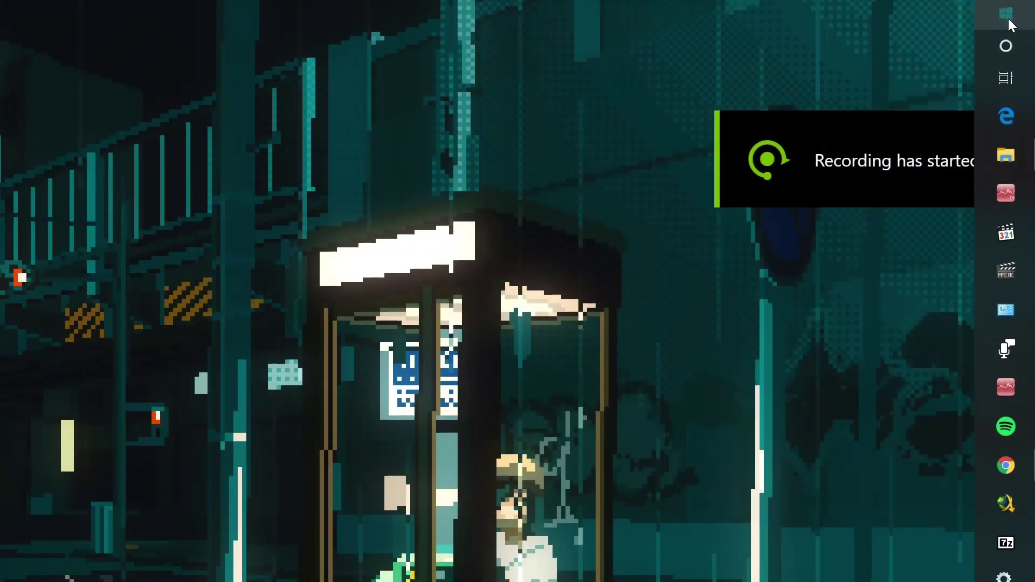
{"action": "type", "text": "control p"}
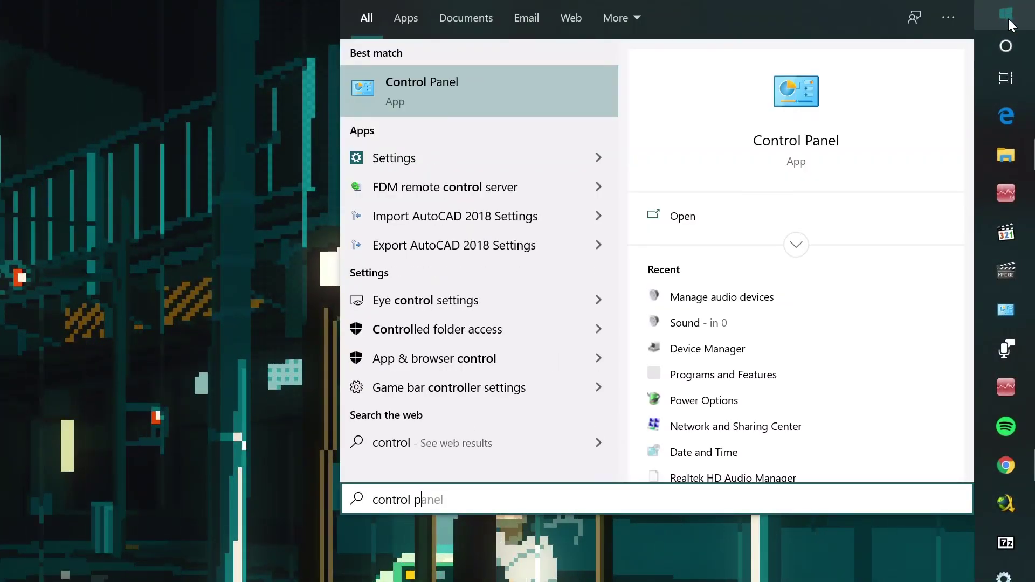
{"action": "type", "text": "a"}
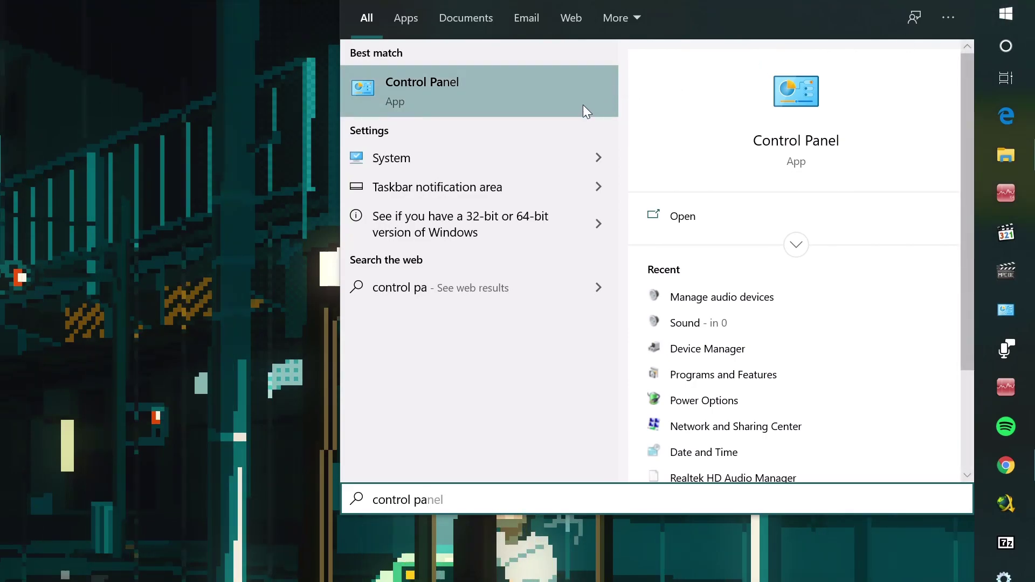
{"action": "left_click", "coordinate": [568, 101]}
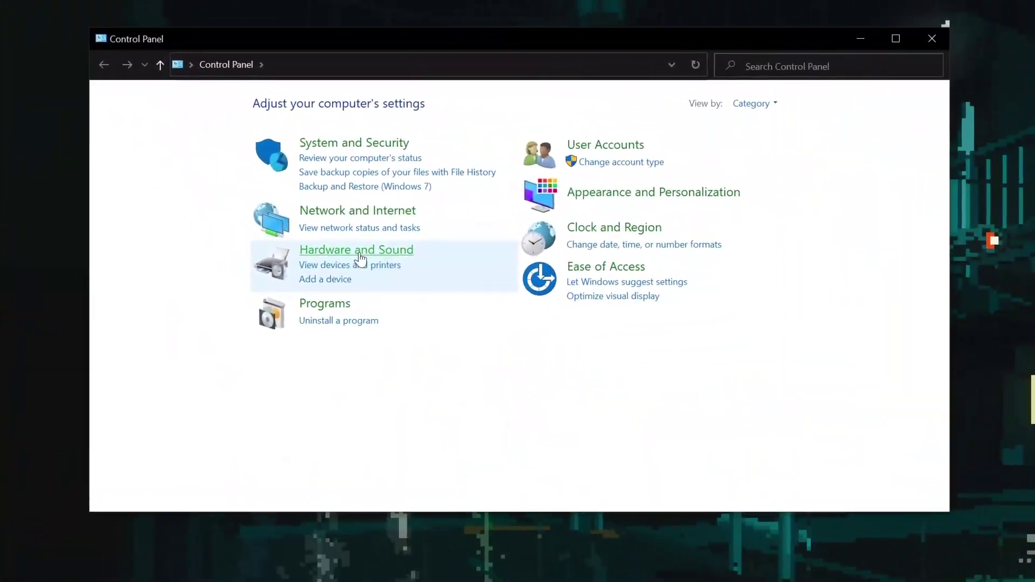
{"action": "left_click", "coordinate": [380, 267]}
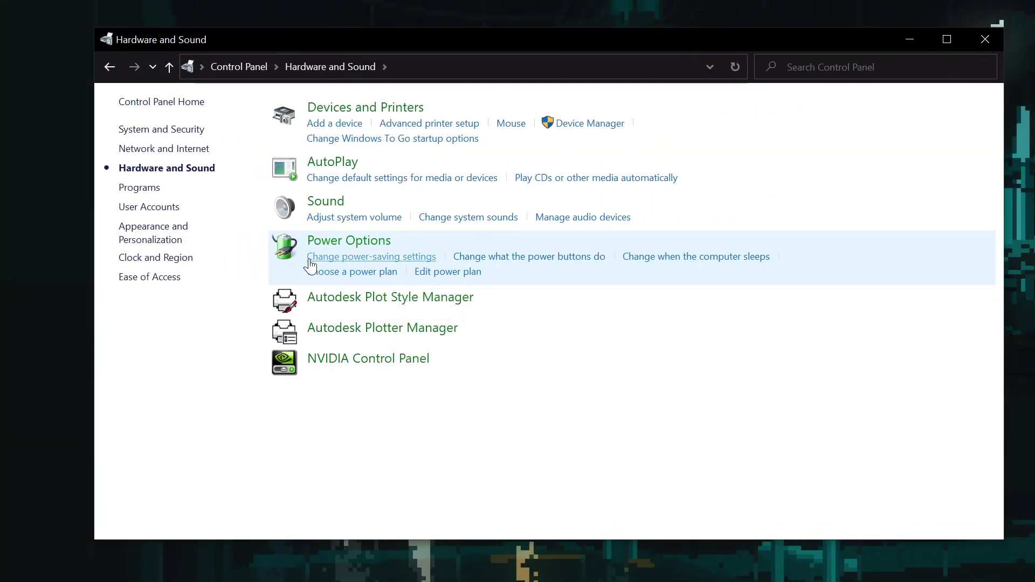
{"action": "left_click", "coordinate": [336, 206]}
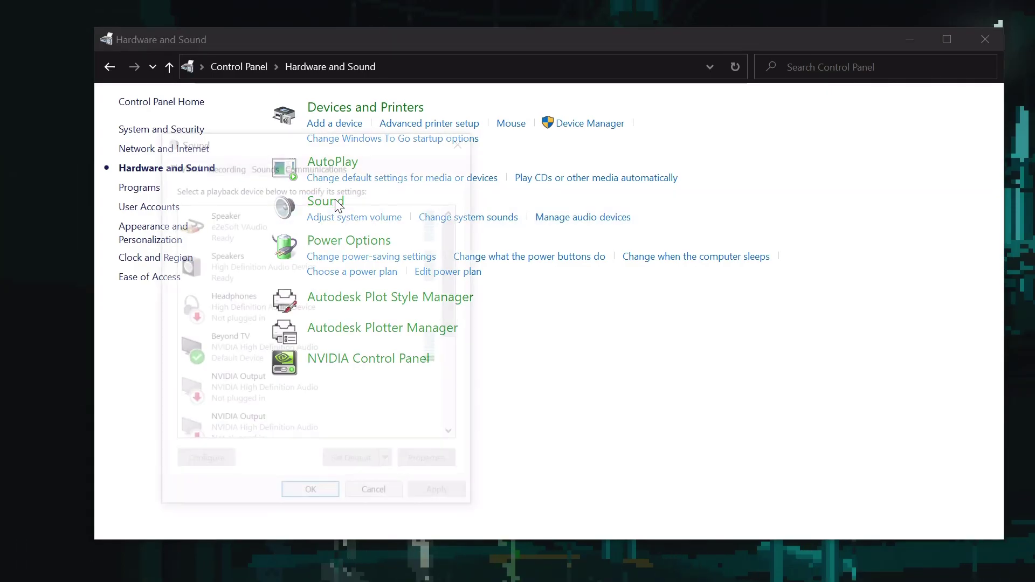
Step: Bring up the Beyond TV device properties and review its tabs through to Advanced
{"action": "left_click", "coordinate": [335, 357]}
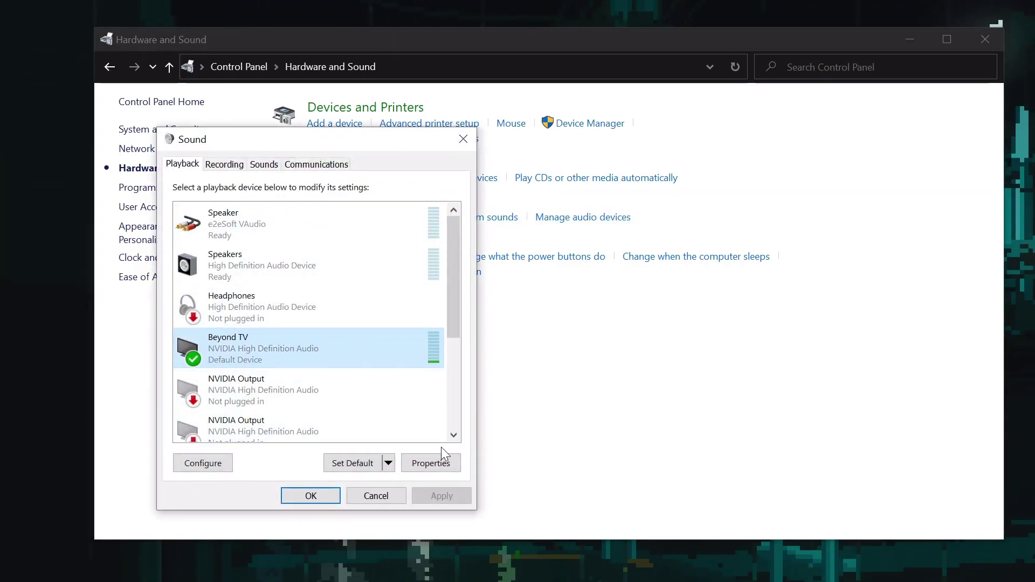
{"action": "left_click", "coordinate": [431, 463]}
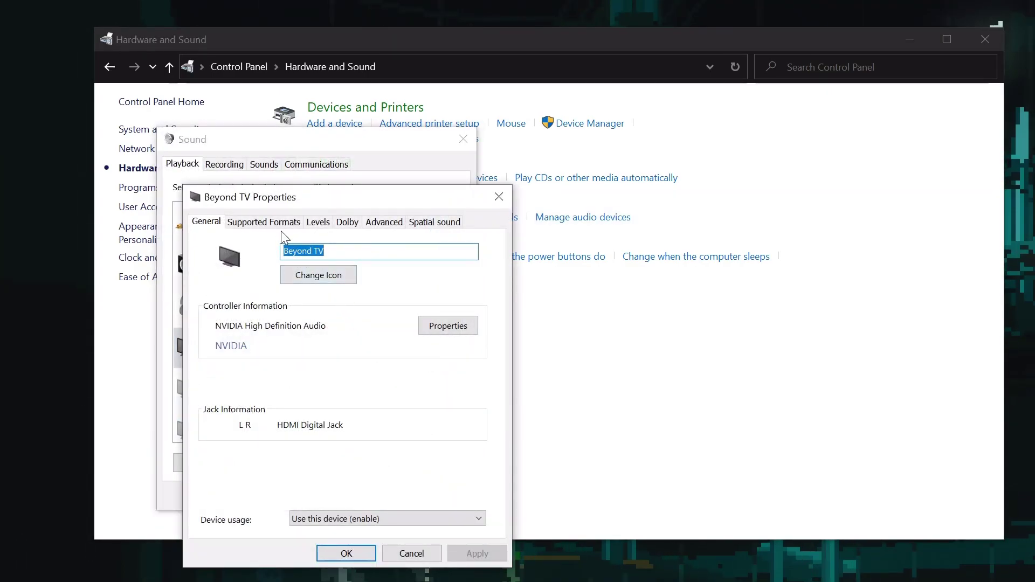
{"action": "left_click", "coordinate": [280, 227]}
{"action": "left_click", "coordinate": [320, 225]}
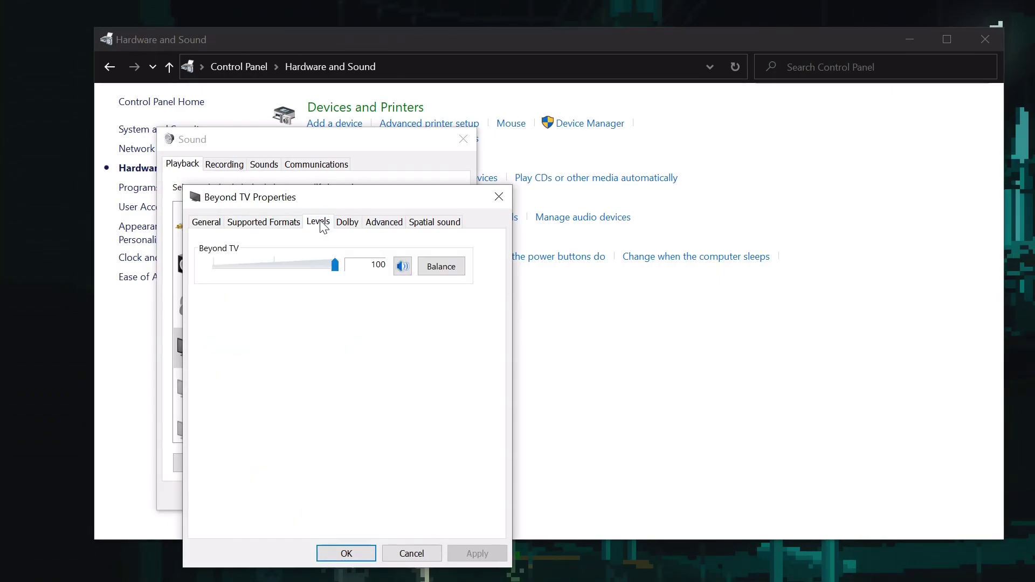
{"action": "left_click", "coordinate": [356, 222]}
{"action": "left_click", "coordinate": [373, 225]}
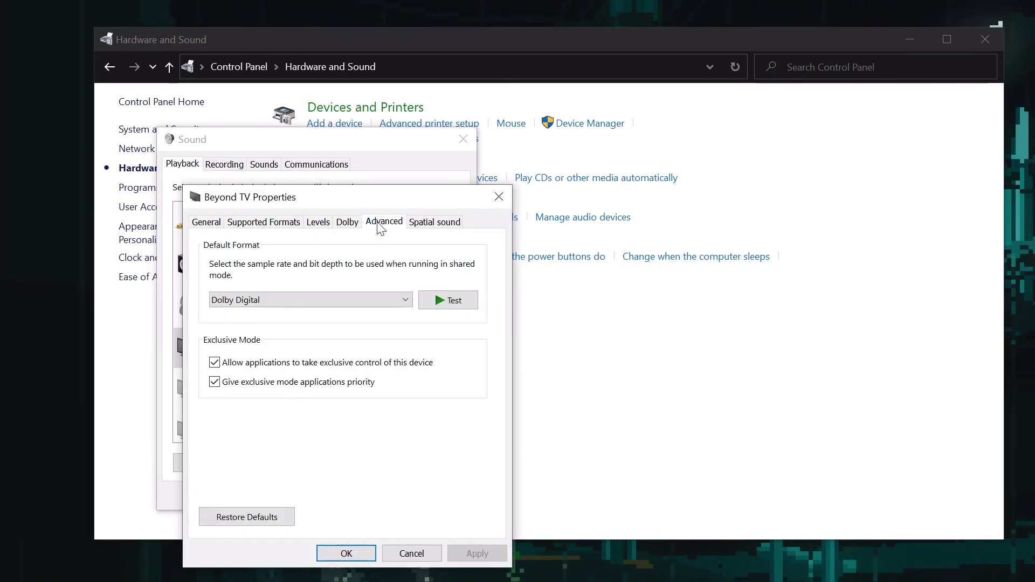
Step: Confirm Dolby Digital remains Beyond TV's default format and close the Sound settings
{"action": "left_click", "coordinate": [401, 300]}
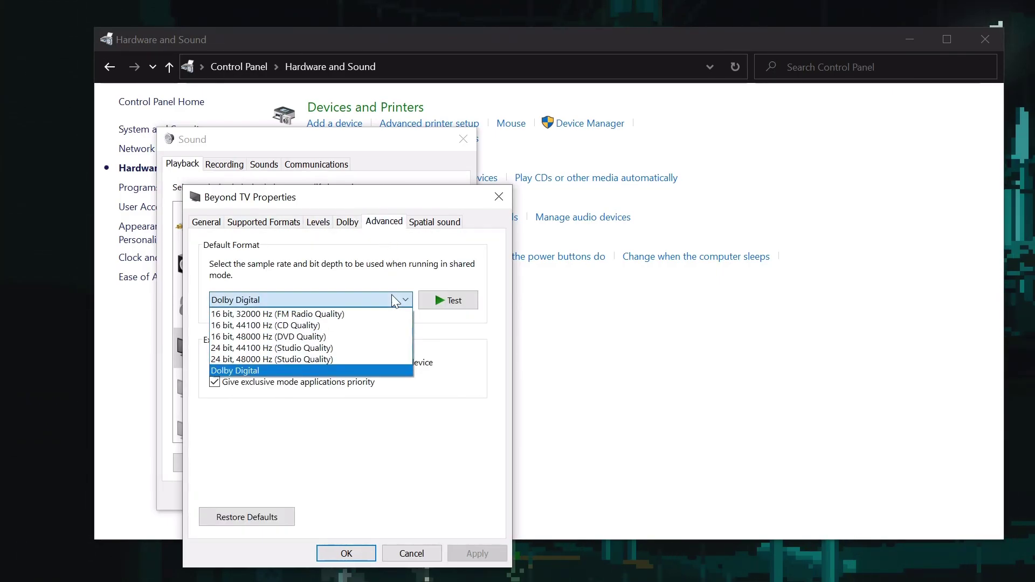
{"action": "left_click", "coordinate": [350, 371]}
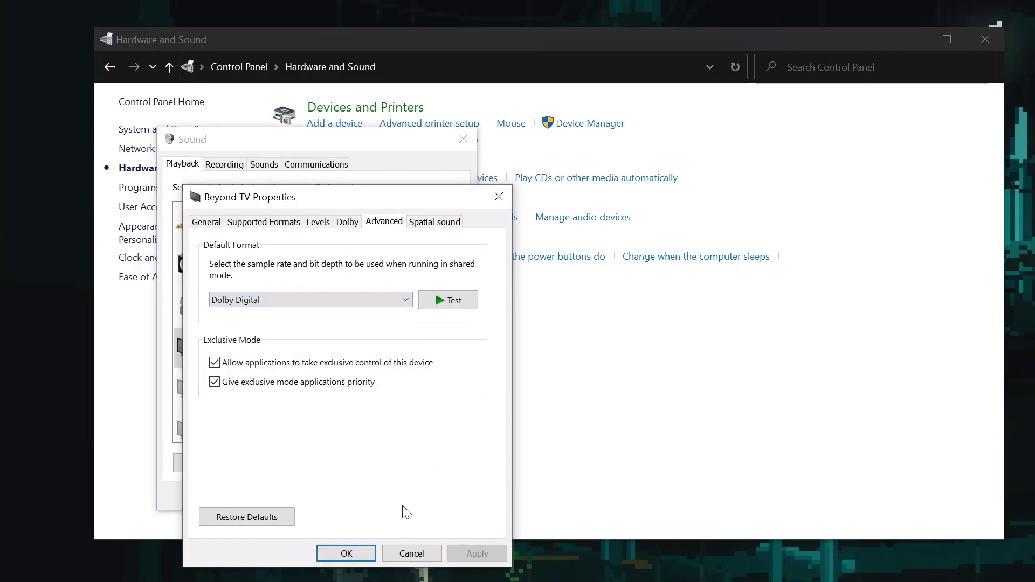
{"action": "left_click", "coordinate": [346, 553]}
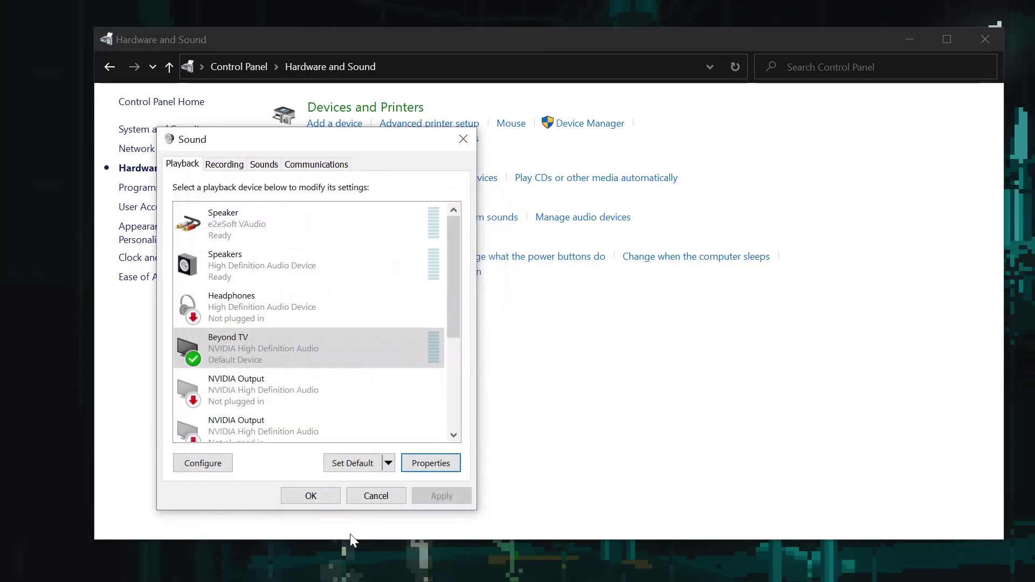
{"action": "left_click", "coordinate": [310, 495]}
{"action": "key", "text": "alt+Tab"}
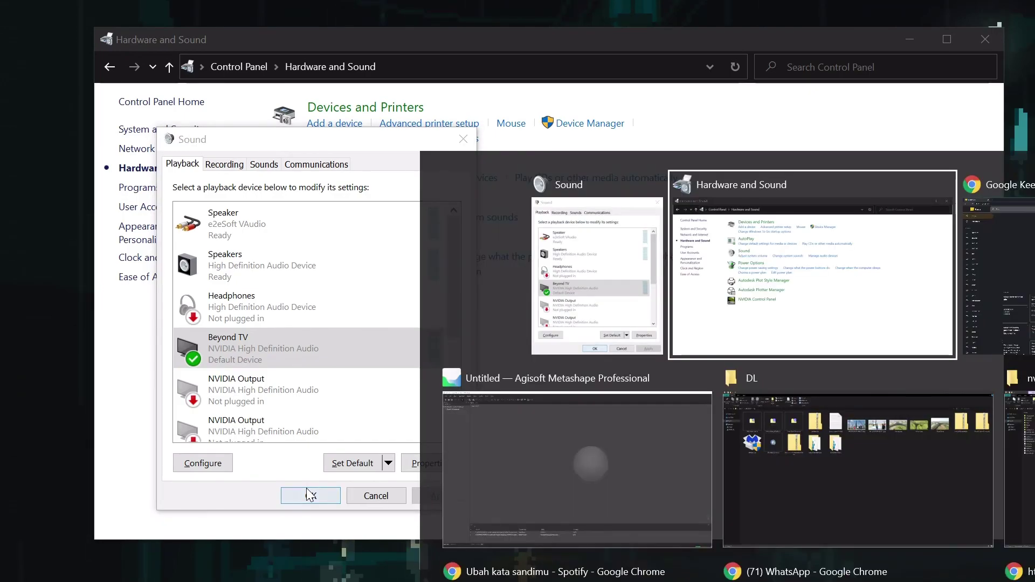